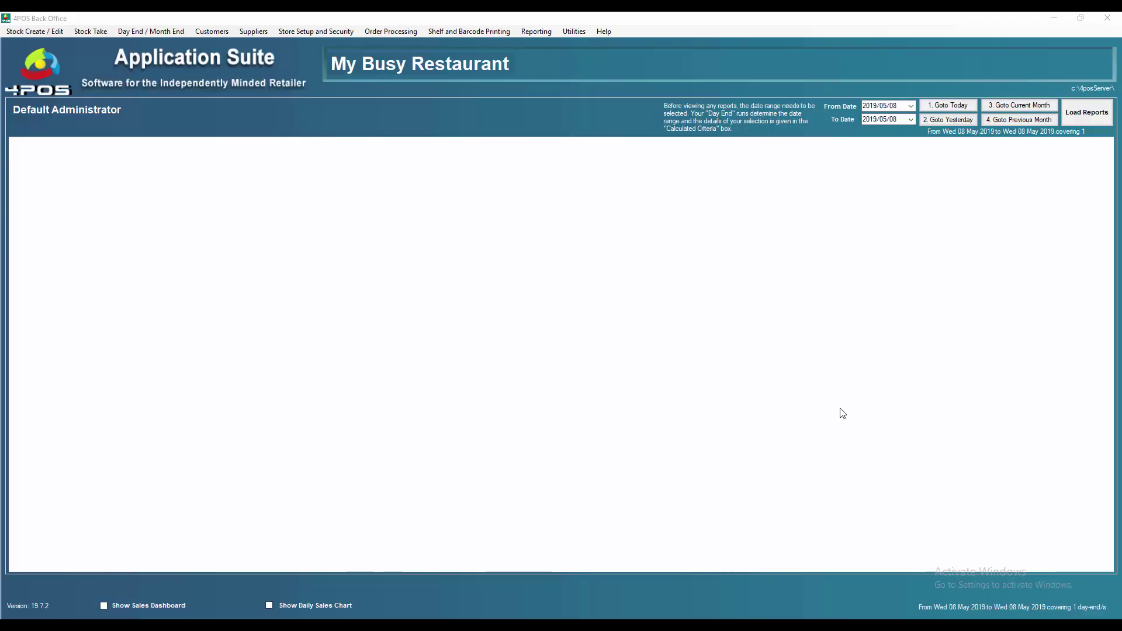
- Start a new stock item from the Stock Create / Edit item list
left_click(27, 34)
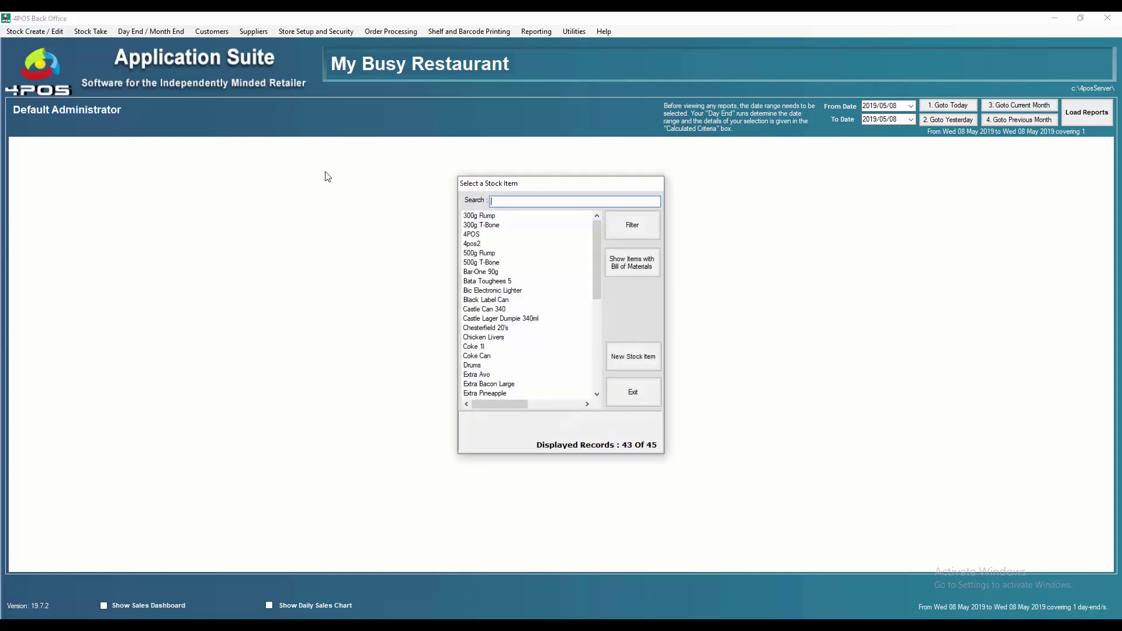
left_click(631, 362)
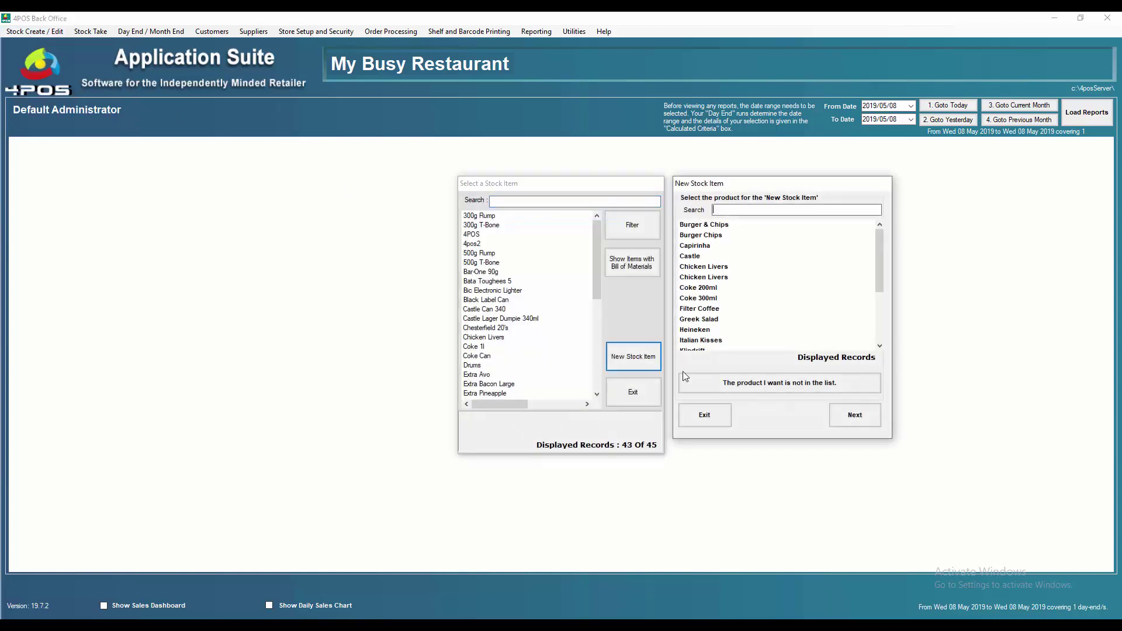
- Create an unlisted product named 'AAA Batteries' with a case cost of 5.00
left_click(764, 392)
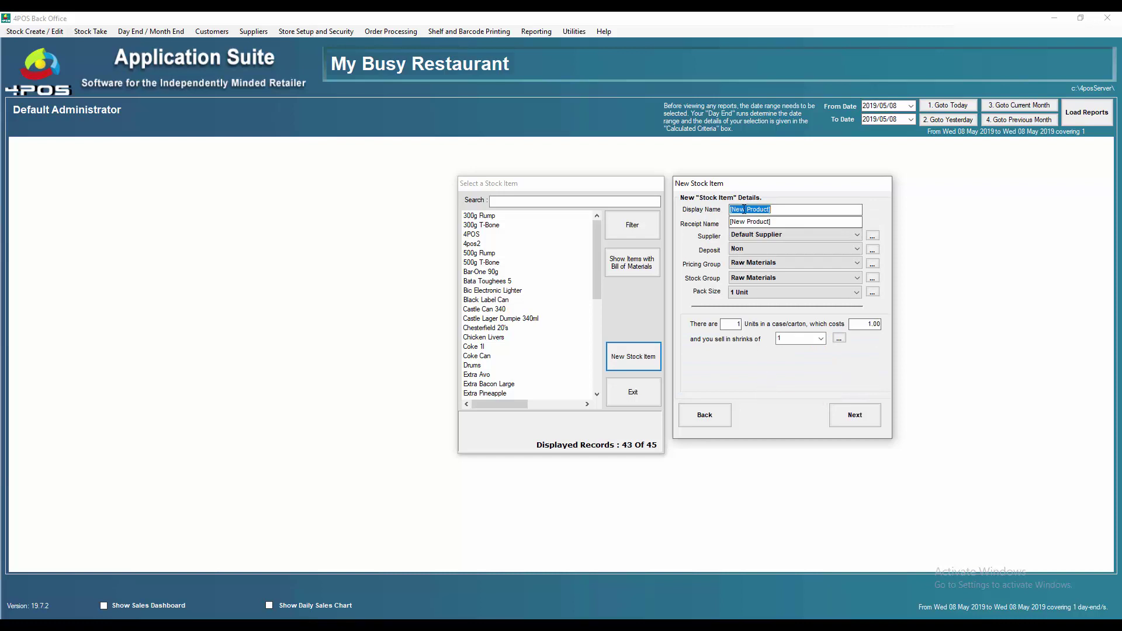
type("AAA")
type(" Batterie")
type("s")
double_click(870, 324)
type("500")
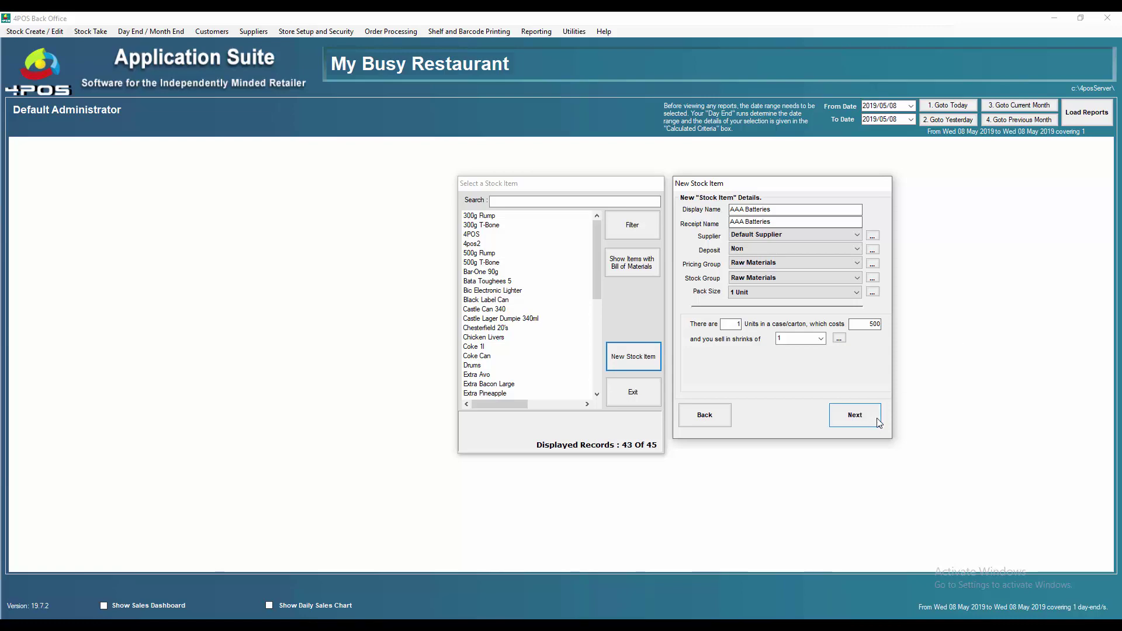
left_click(874, 417)
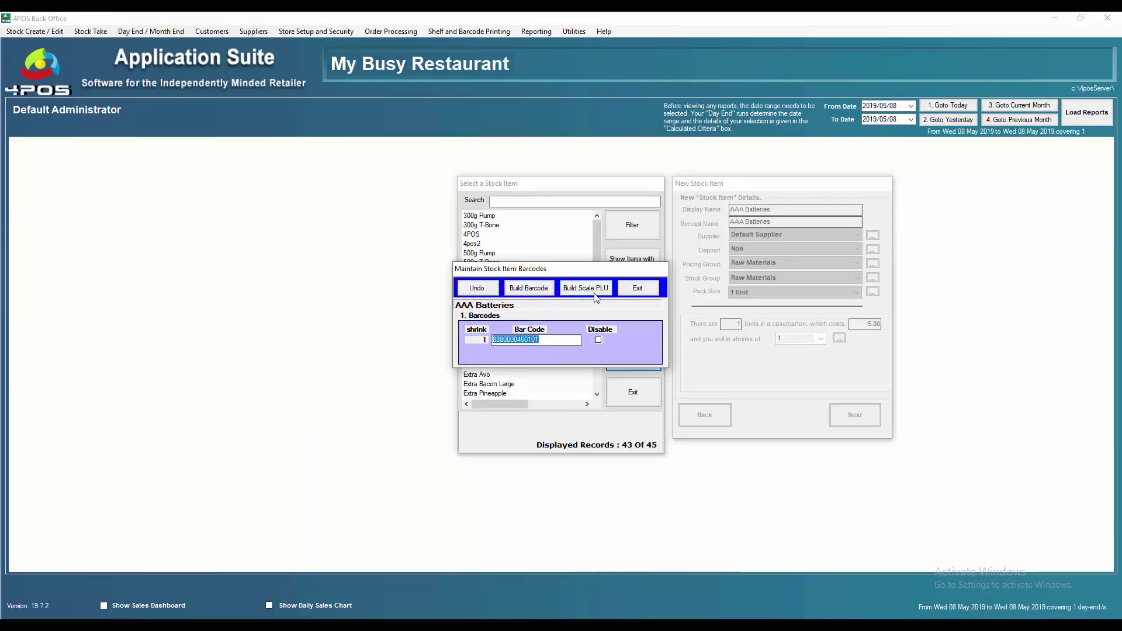
- Accept the generated barcode, save a 9.99 override price, and run the POS update
left_click(638, 290)
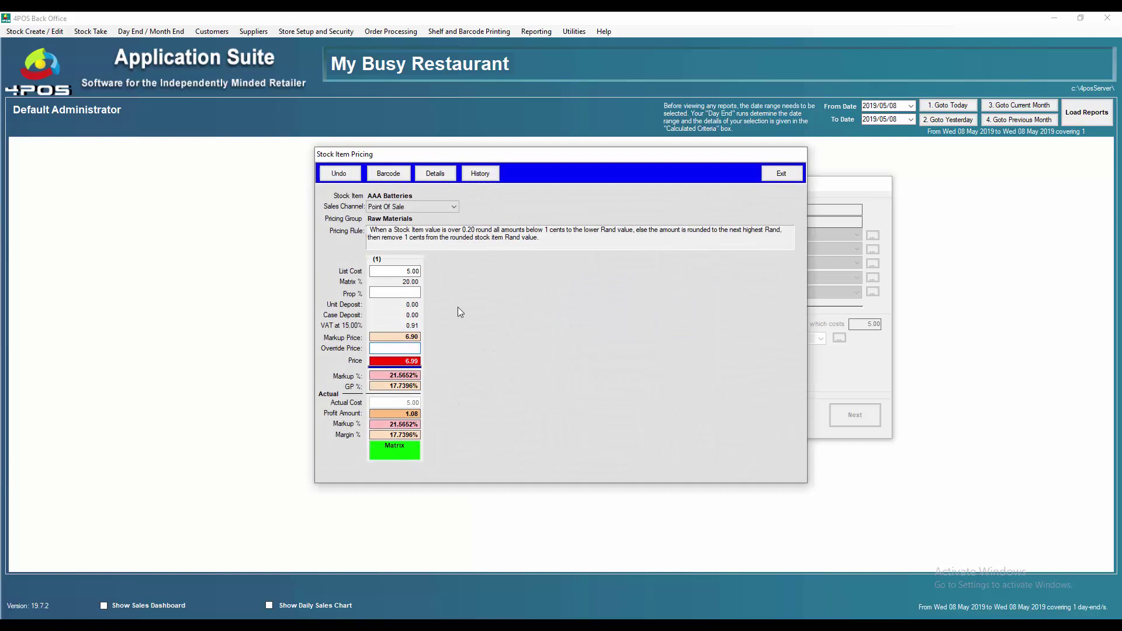
type("995")
left_click(782, 173)
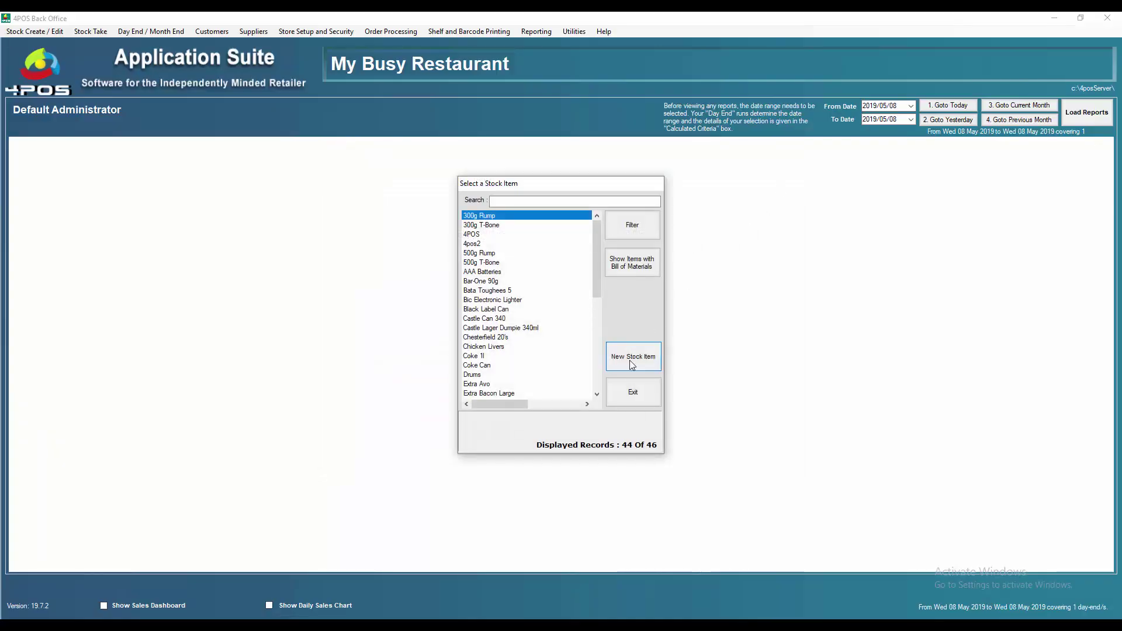
left_click(634, 403)
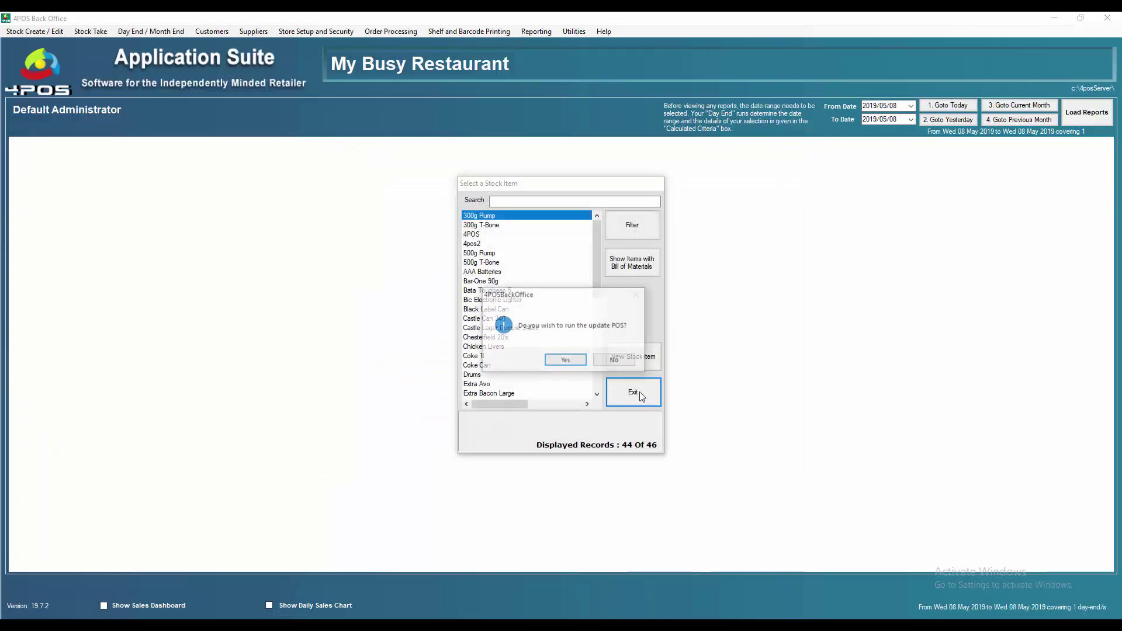
left_click(564, 359)
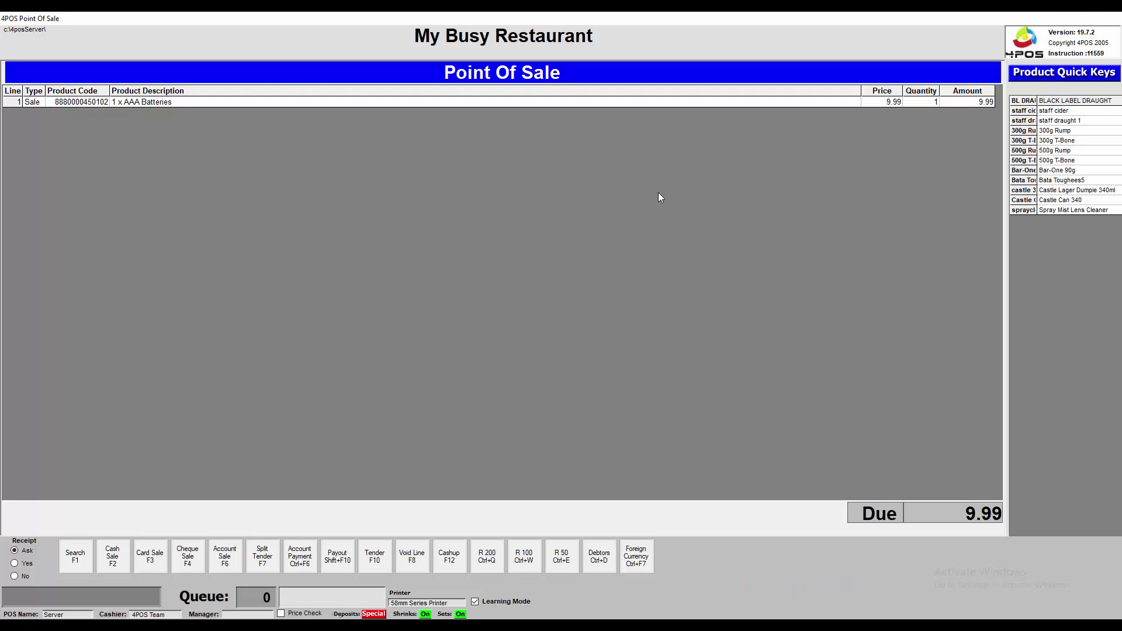
- Add another AAA Batteries through a stock search for 'aa', making 19.98 due
key("F1")
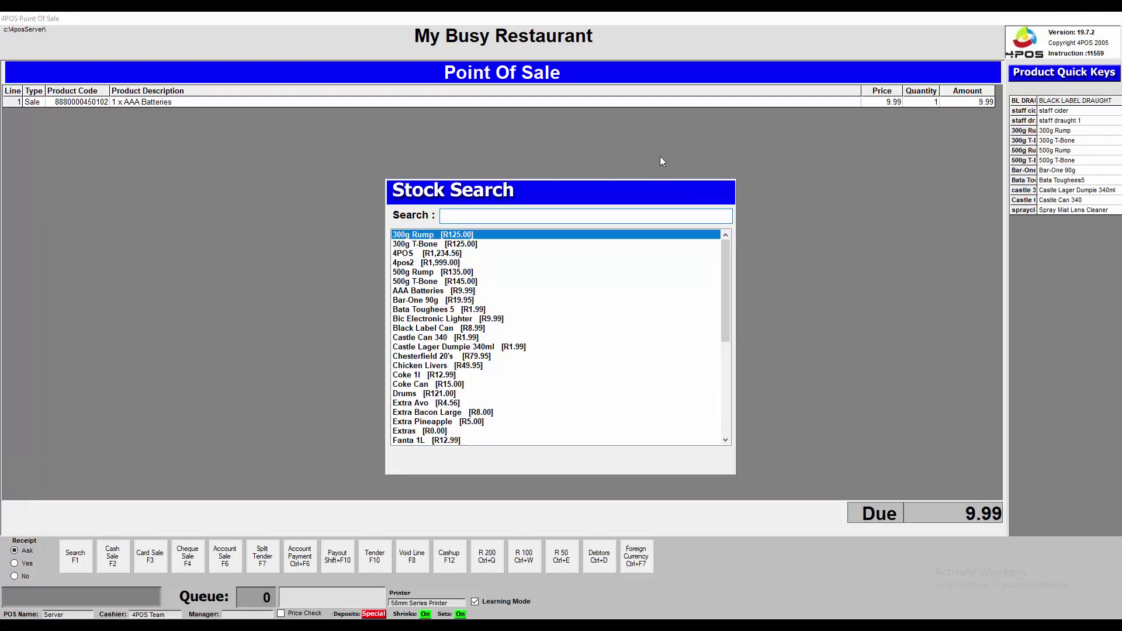
type("aa")
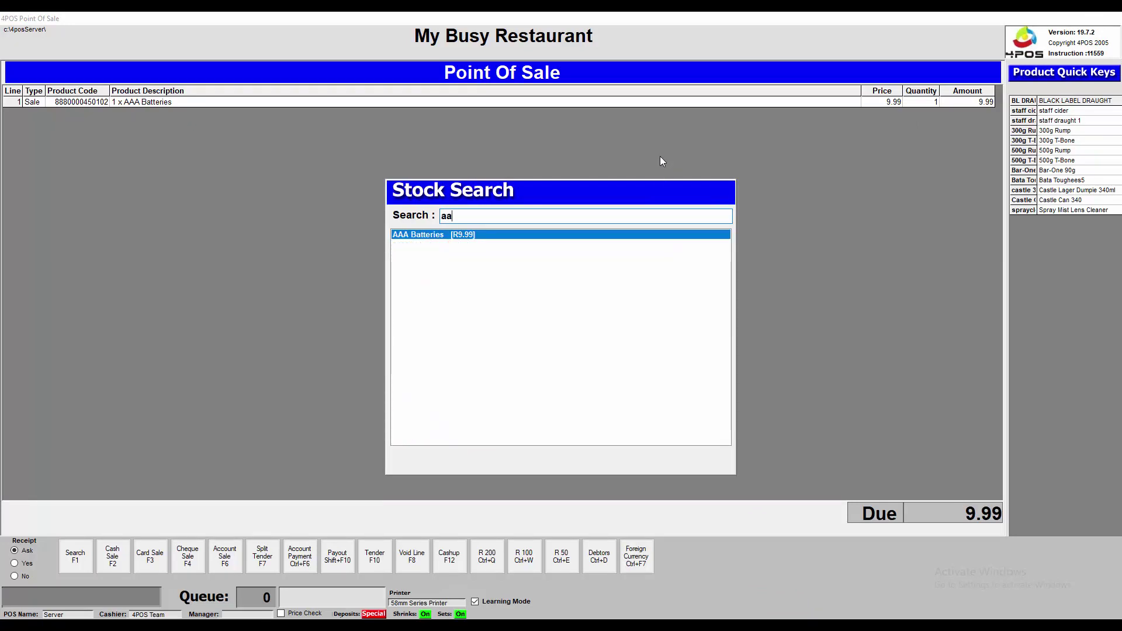
key("Return")
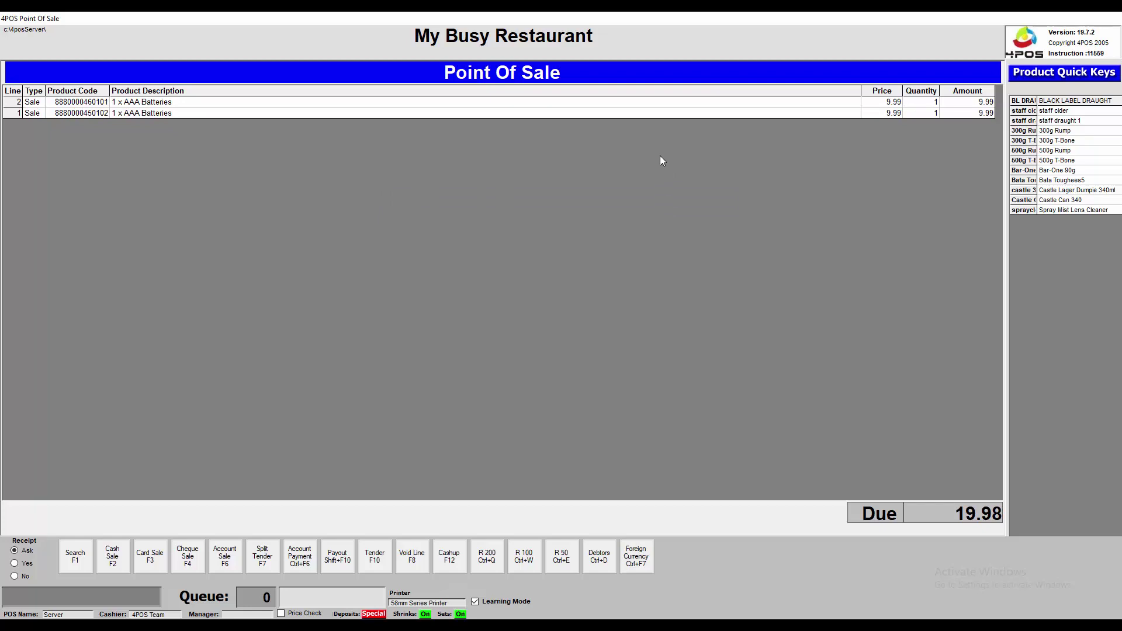